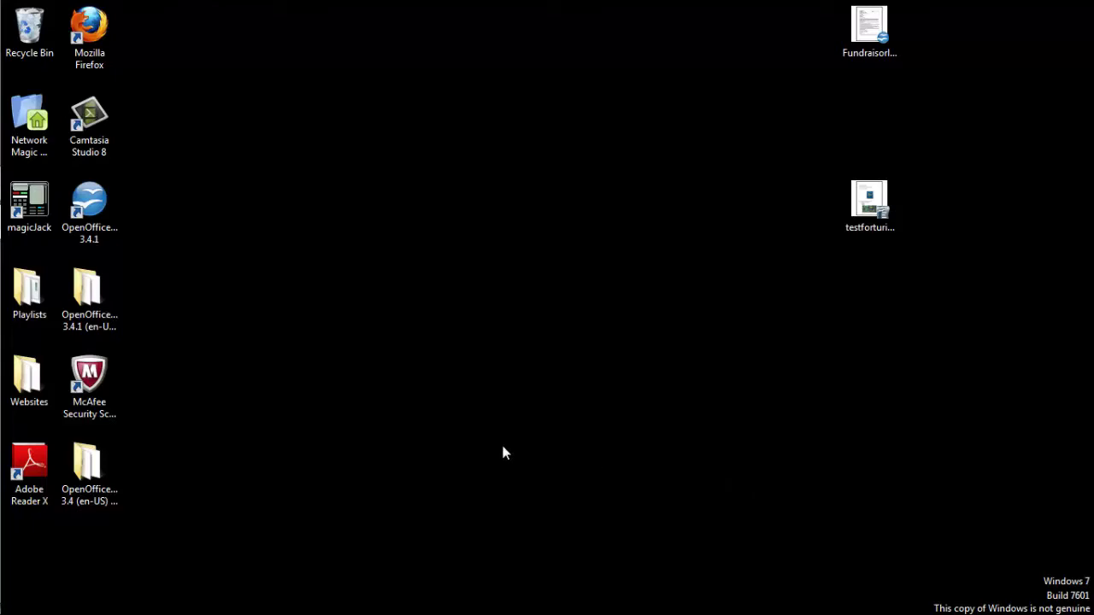
Step: Launch Writer with a new empty document from the Start menu's OpenOffice.org 3.4.1 group
{"action": "mouse_move", "coordinate": [2, 368]}
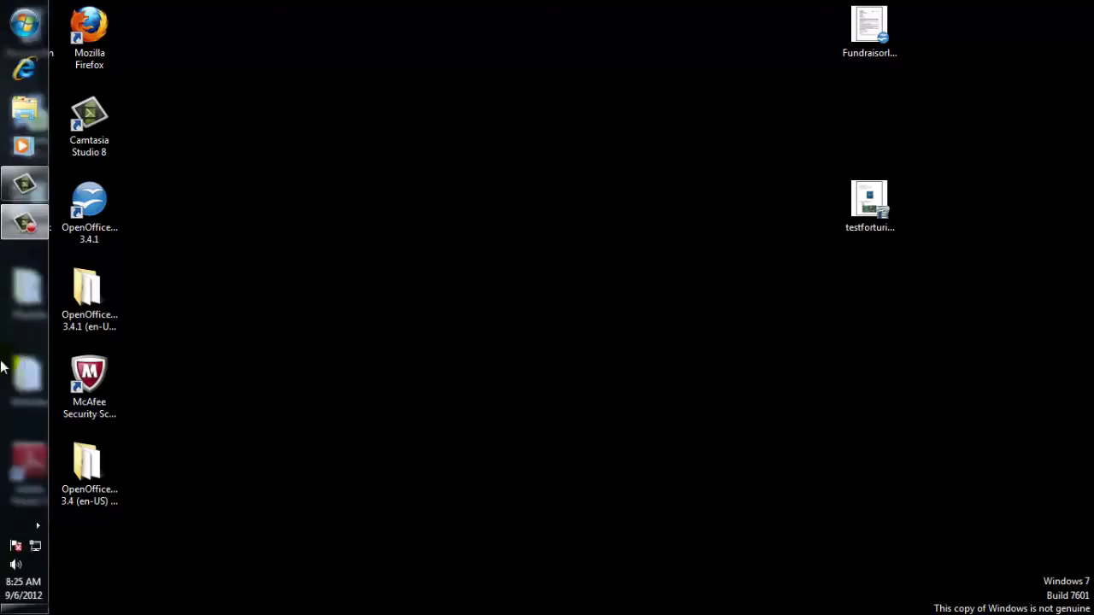
{"action": "left_click", "coordinate": [23, 24]}
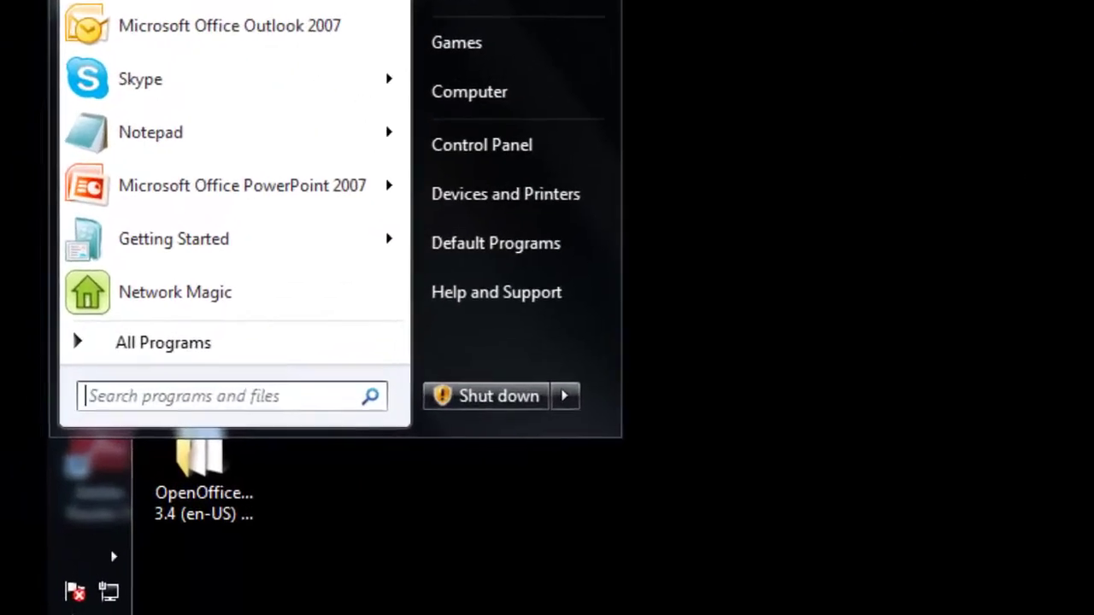
{"action": "left_click", "coordinate": [128, 342]}
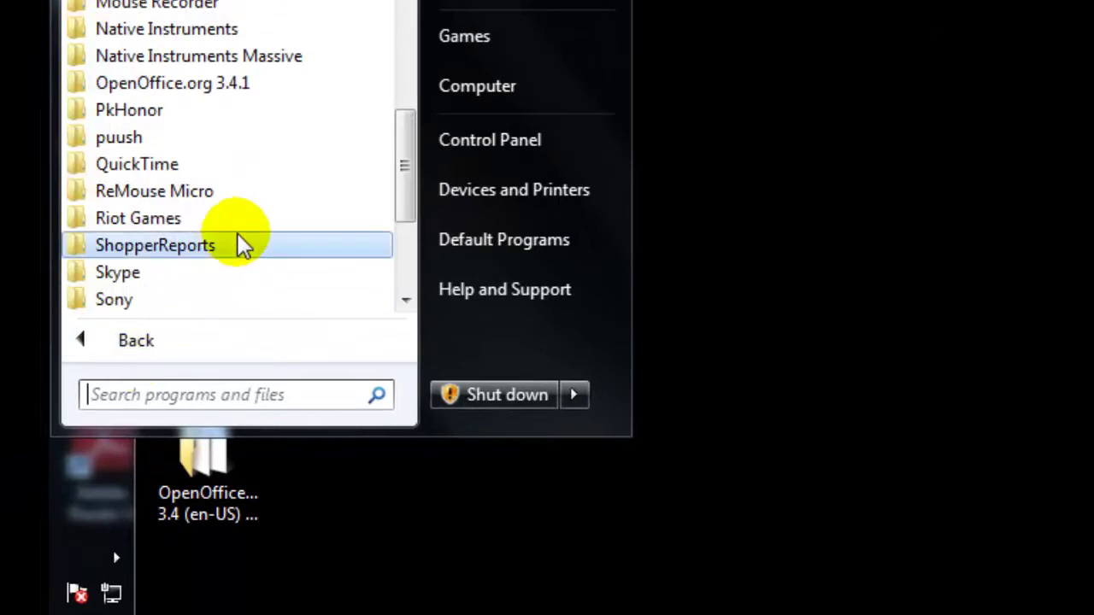
{"action": "scroll", "coordinate": [243, 244], "scroll_direction": "down", "scroll_amount": 4}
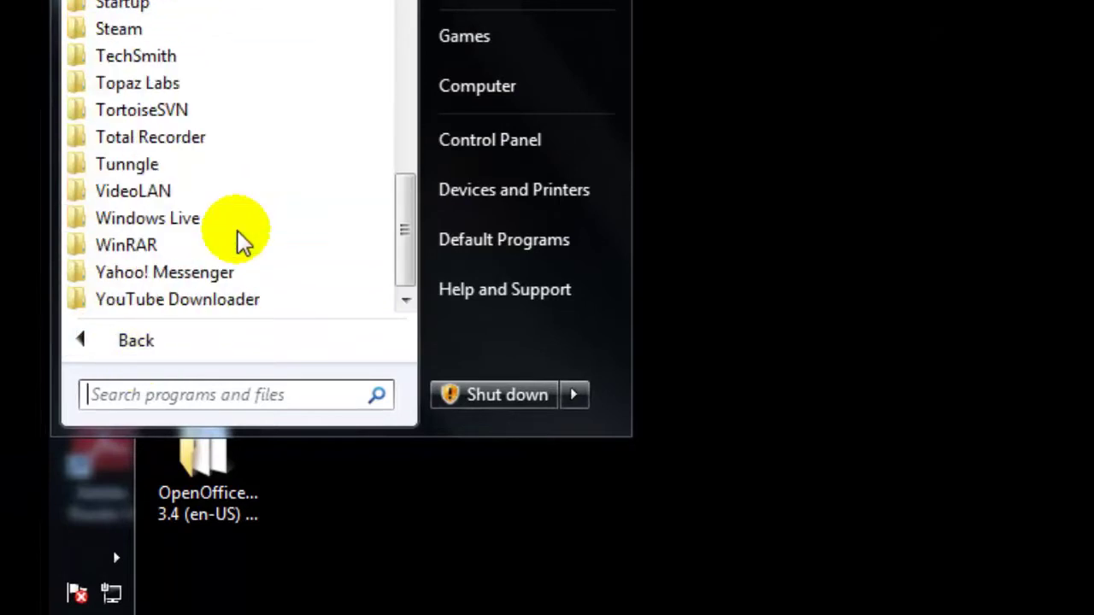
{"action": "scroll", "coordinate": [244, 242], "scroll_direction": "up", "scroll_amount": 2}
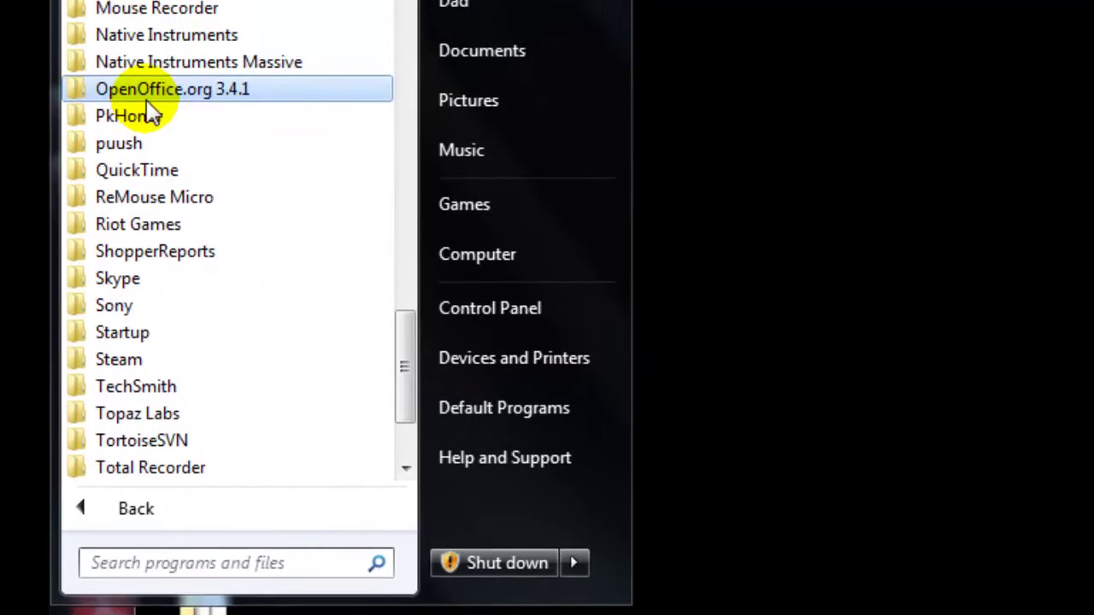
{"action": "left_click", "coordinate": [147, 96]}
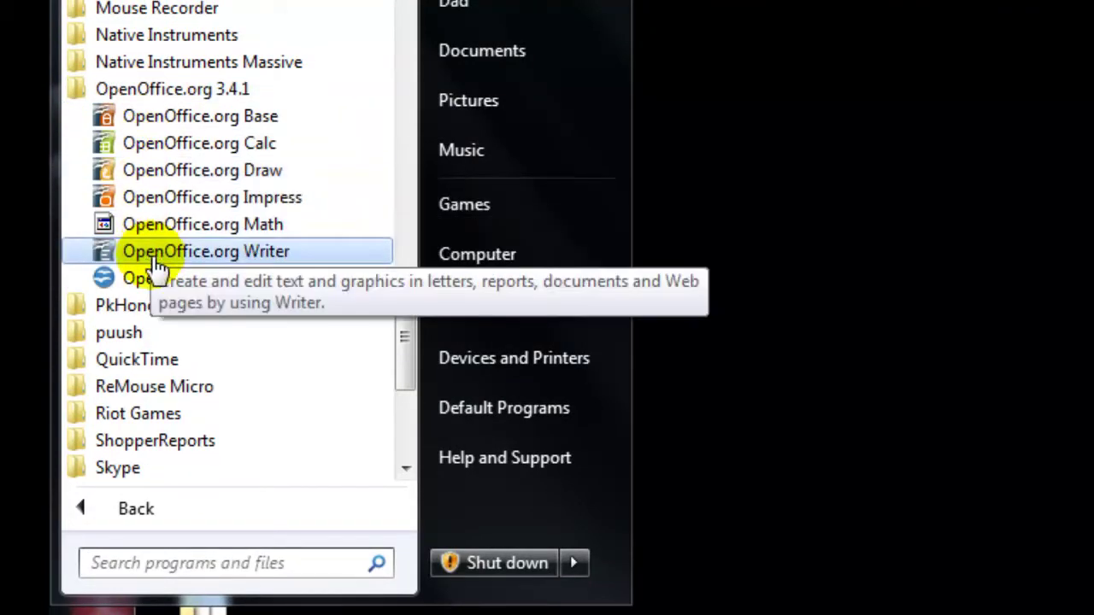
{"action": "left_click", "coordinate": [154, 256]}
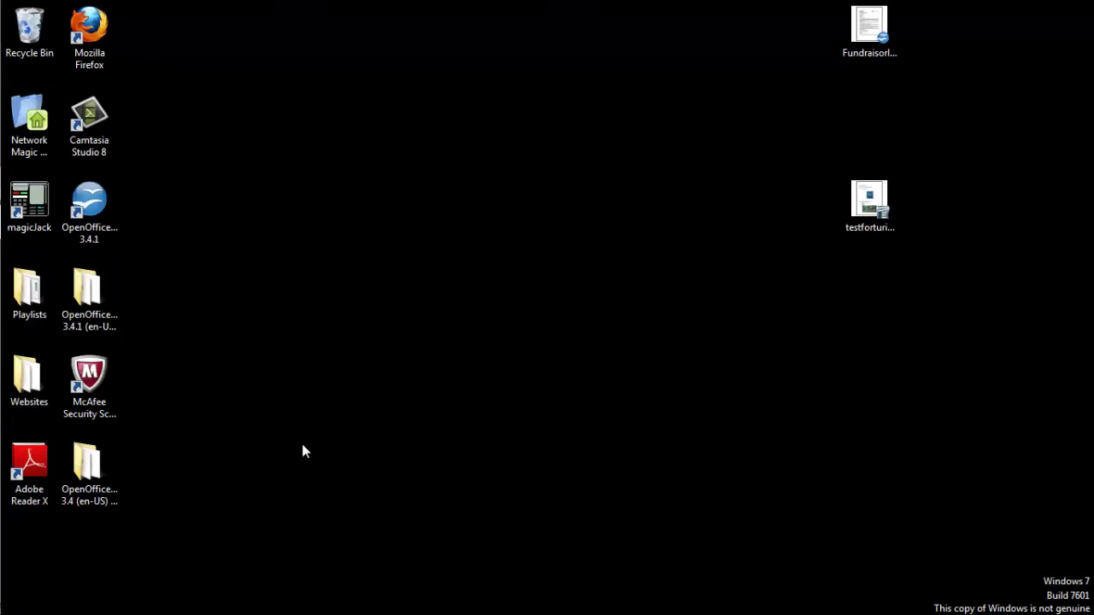
Step: Open Templates and Documents from the Quickstarter icon among the hidden tray icons
{"action": "mouse_move", "coordinate": [2, 495]}
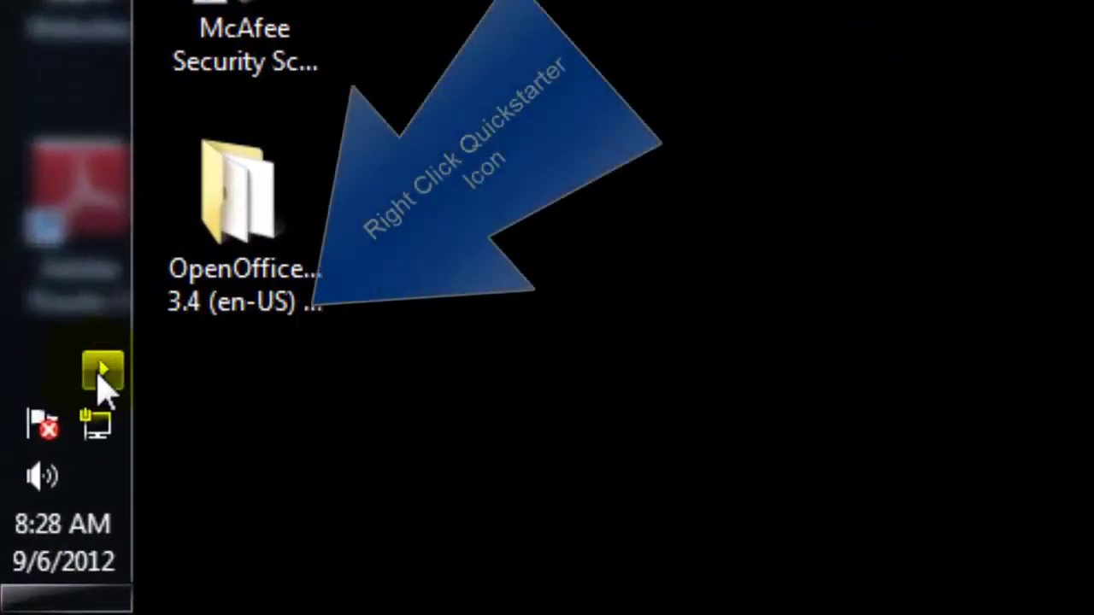
{"action": "left_click", "coordinate": [101, 373]}
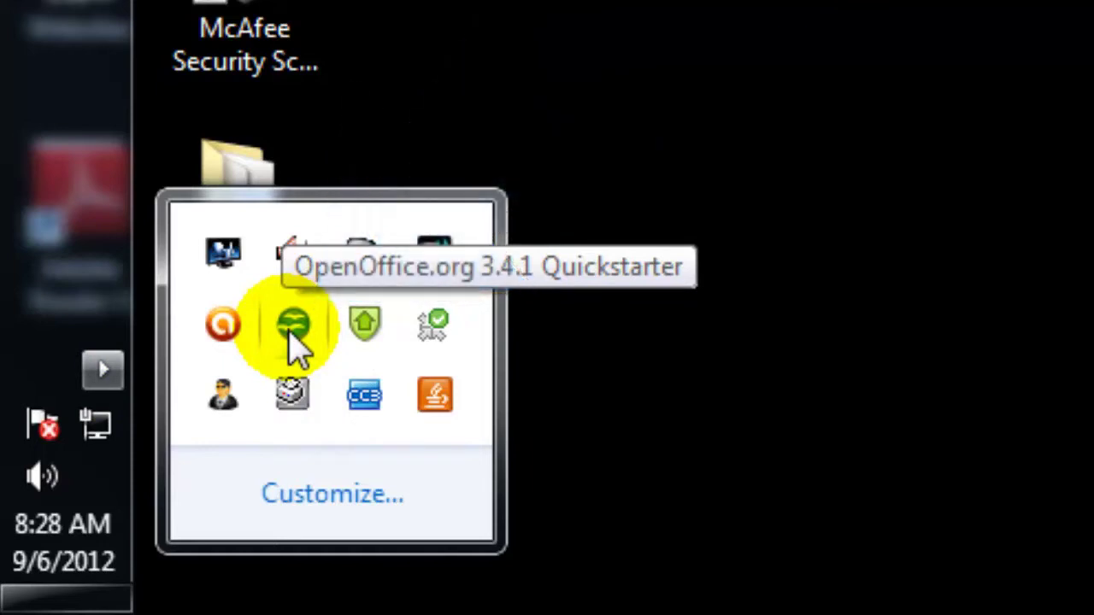
{"action": "right_click", "coordinate": [284, 376]}
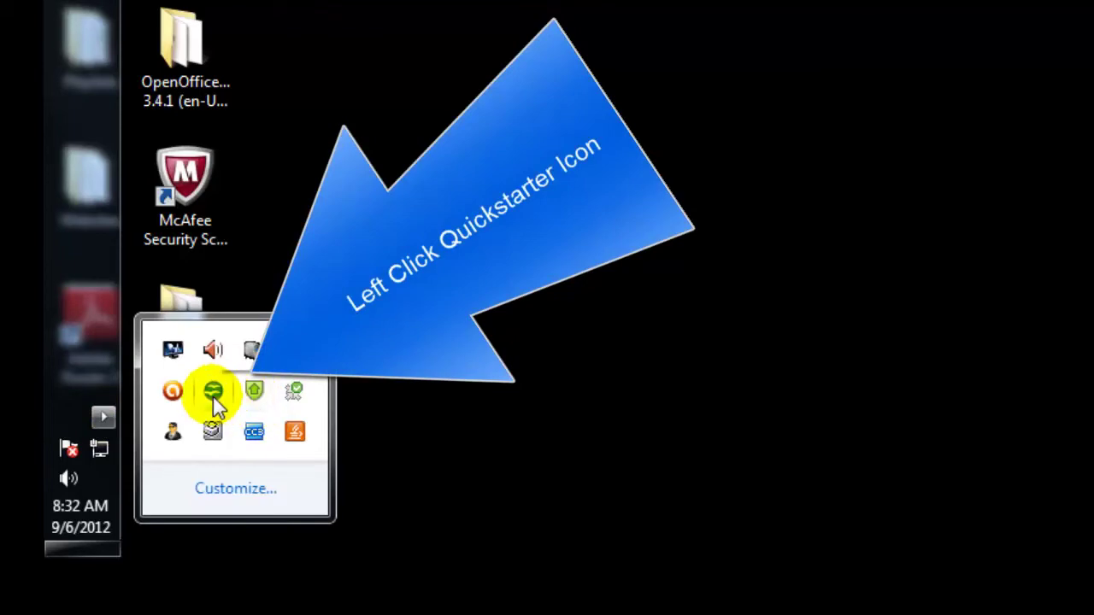
{"action": "left_click", "coordinate": [214, 397]}
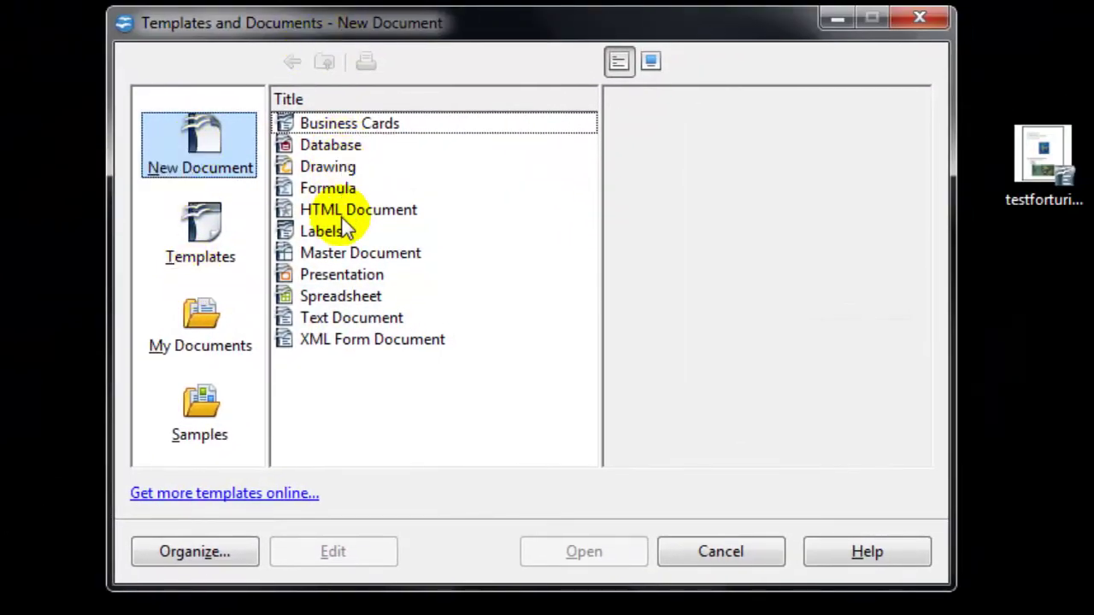
Step: Create a new Text Document from the New Document dialog
{"action": "left_click", "coordinate": [313, 321]}
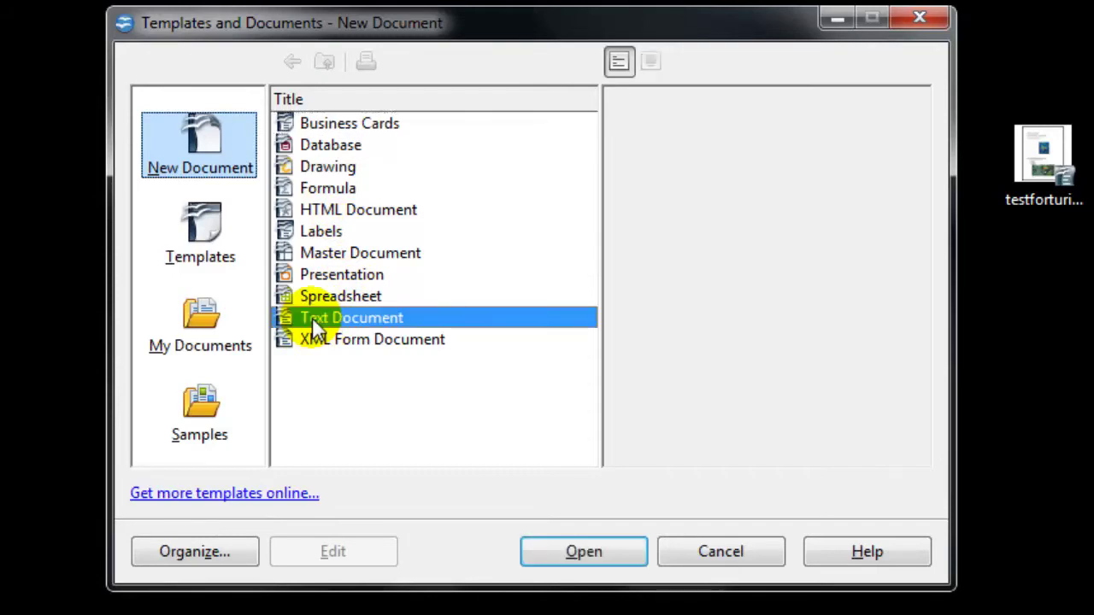
{"action": "left_click", "coordinate": [573, 554]}
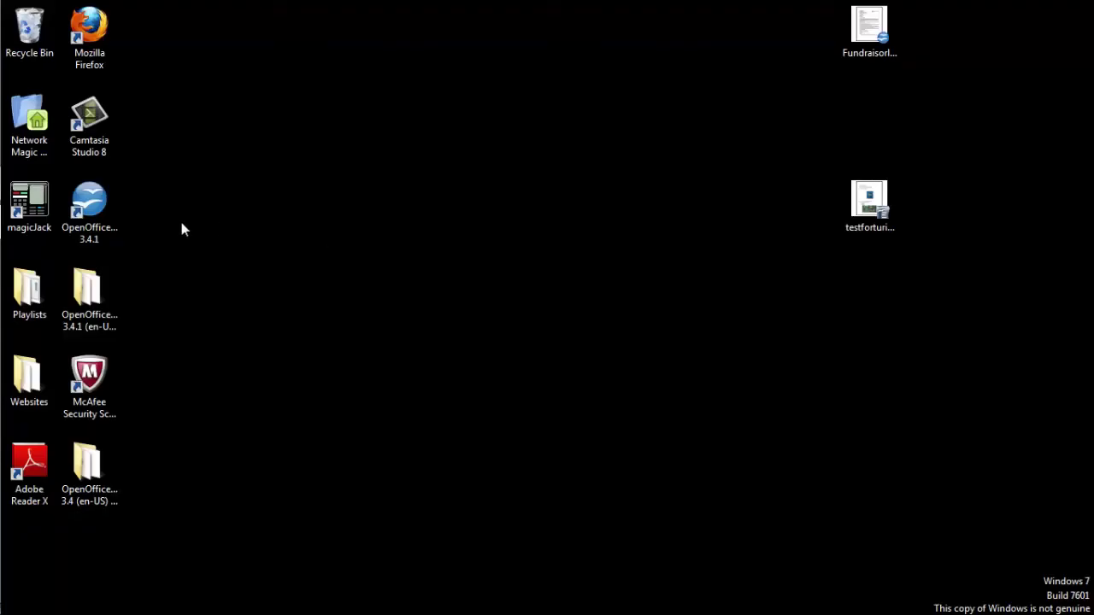
Step: Launch OpenOffice 3.4.1 from its desktop shortcut and start a Text Document from the Start Center
{"action": "left_click", "coordinate": [90, 208]}
{"action": "double_click", "coordinate": [90, 208]}
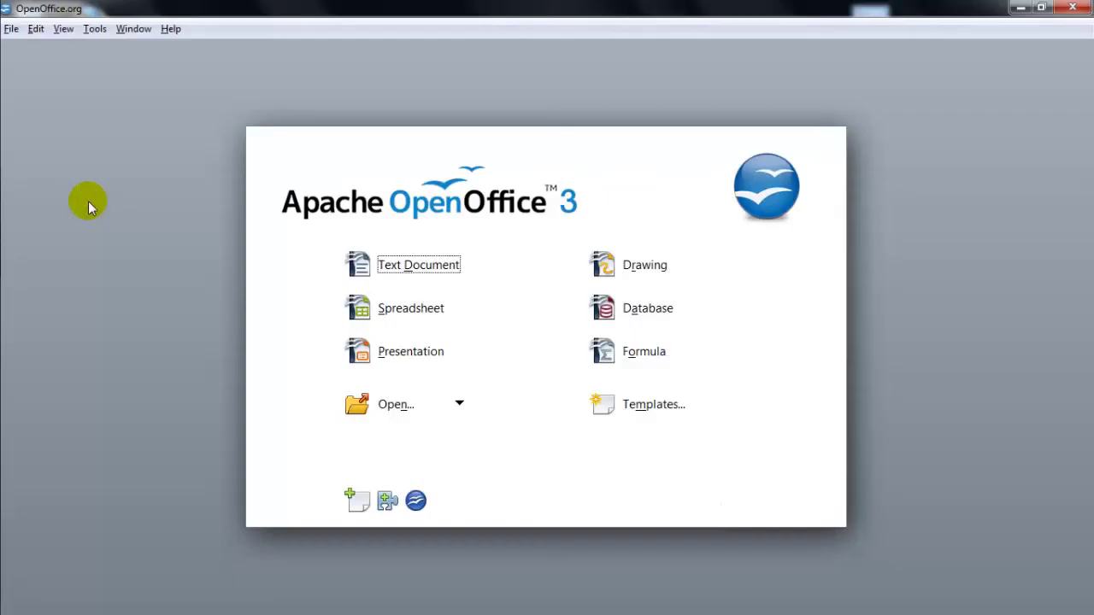
{"action": "left_click", "coordinate": [414, 269]}
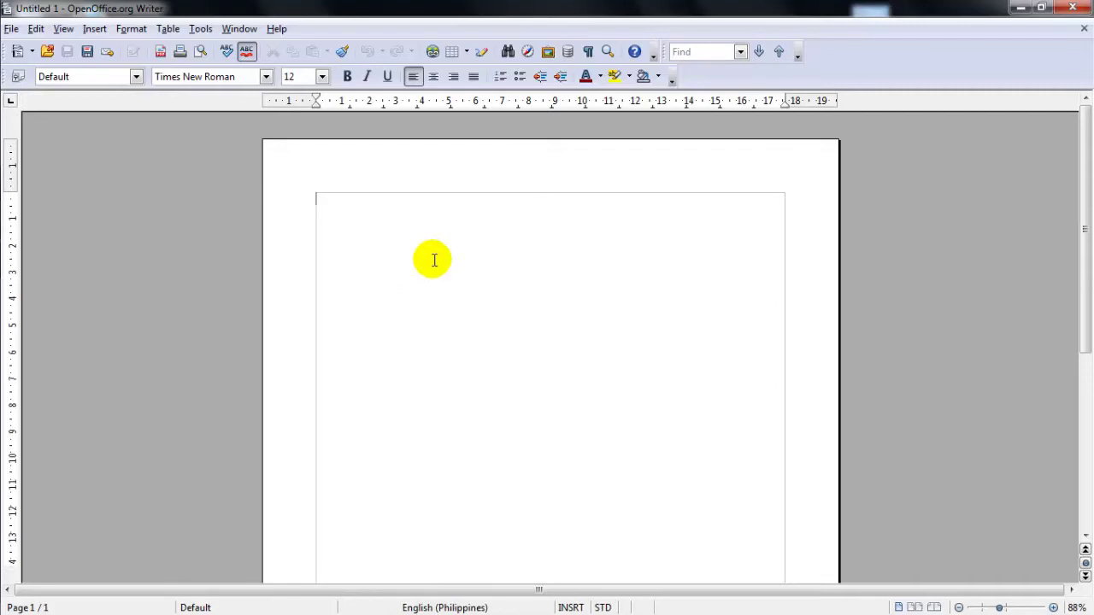
{"action": "left_click", "coordinate": [1078, 13]}
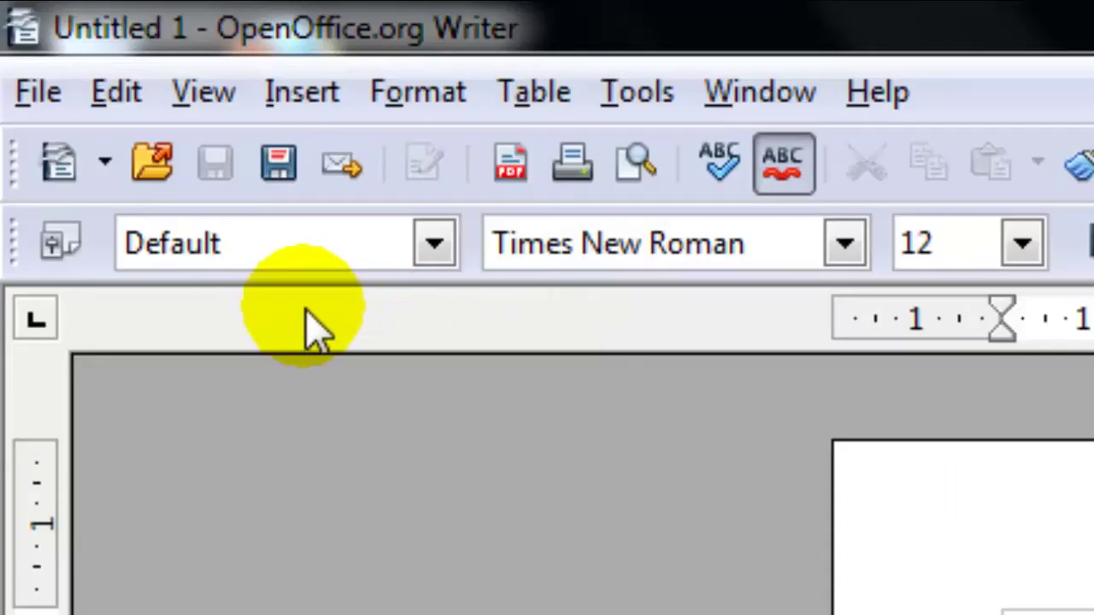
{"action": "left_click", "coordinate": [35, 96]}
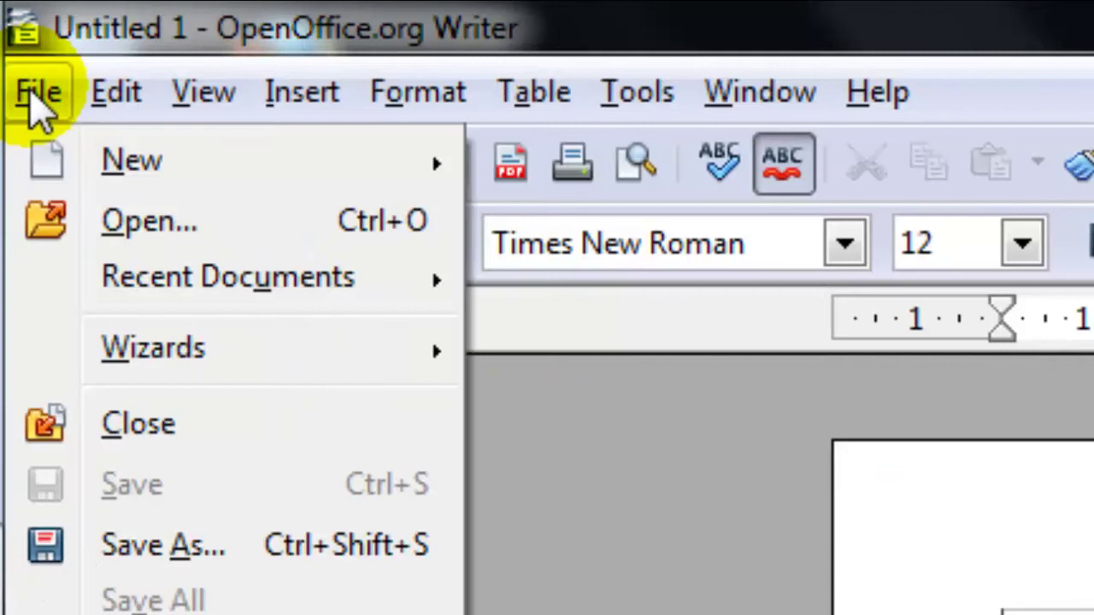
{"action": "mouse_move", "coordinate": [150, 188]}
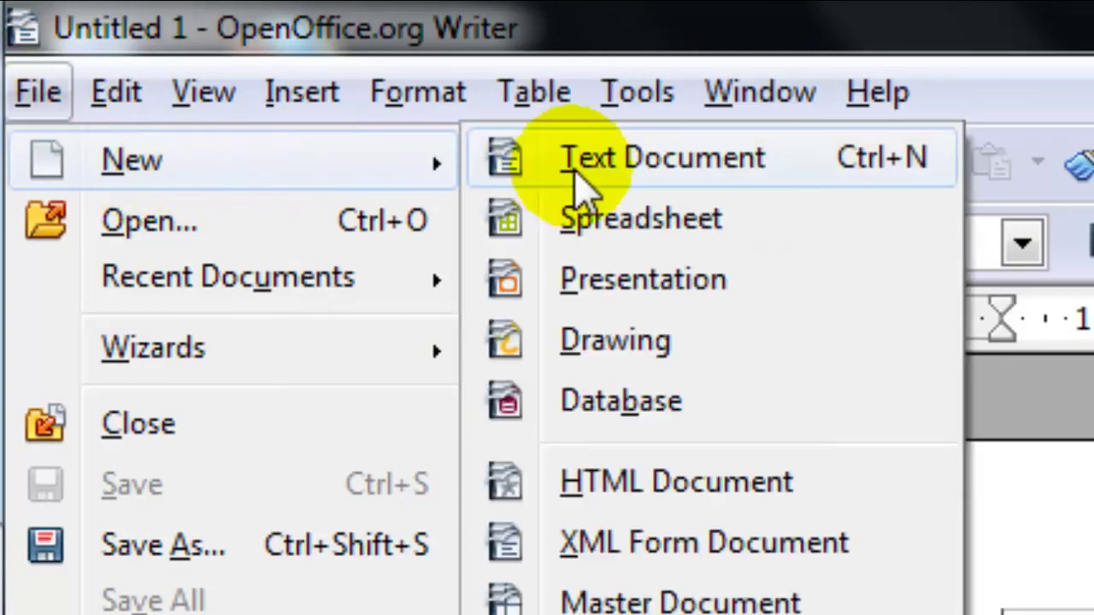
{"action": "left_click", "coordinate": [575, 170]}
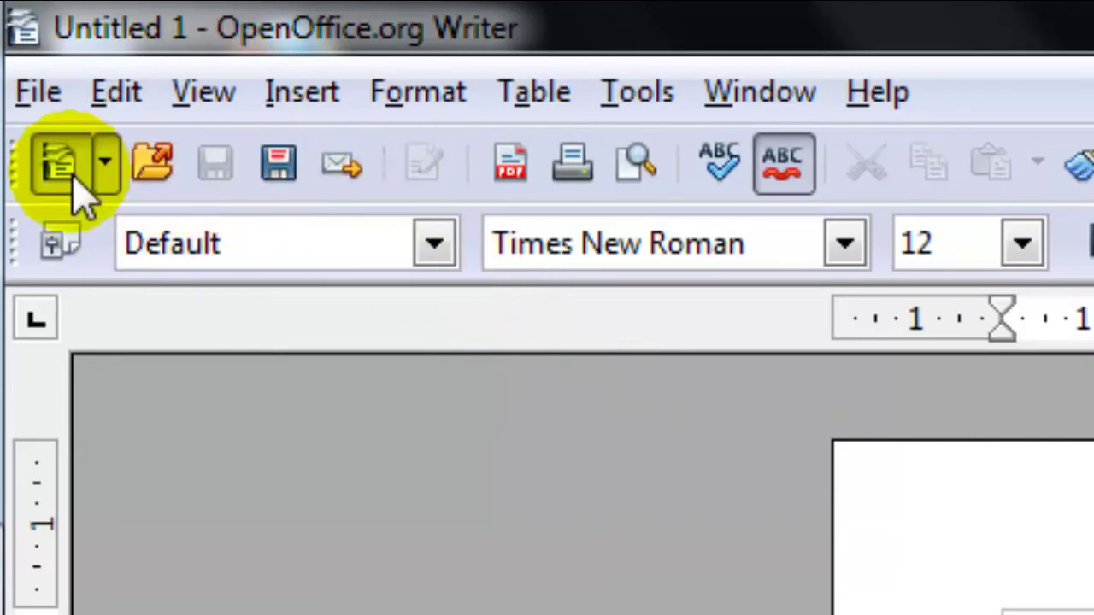
{"action": "left_click", "coordinate": [105, 171]}
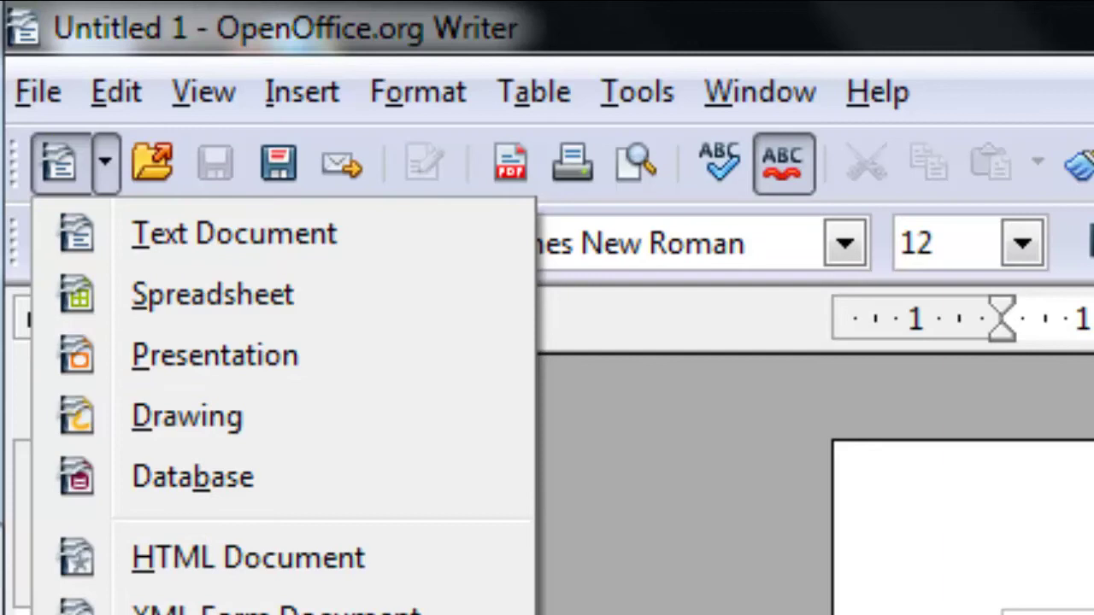
{"action": "key", "text": "Escape"}
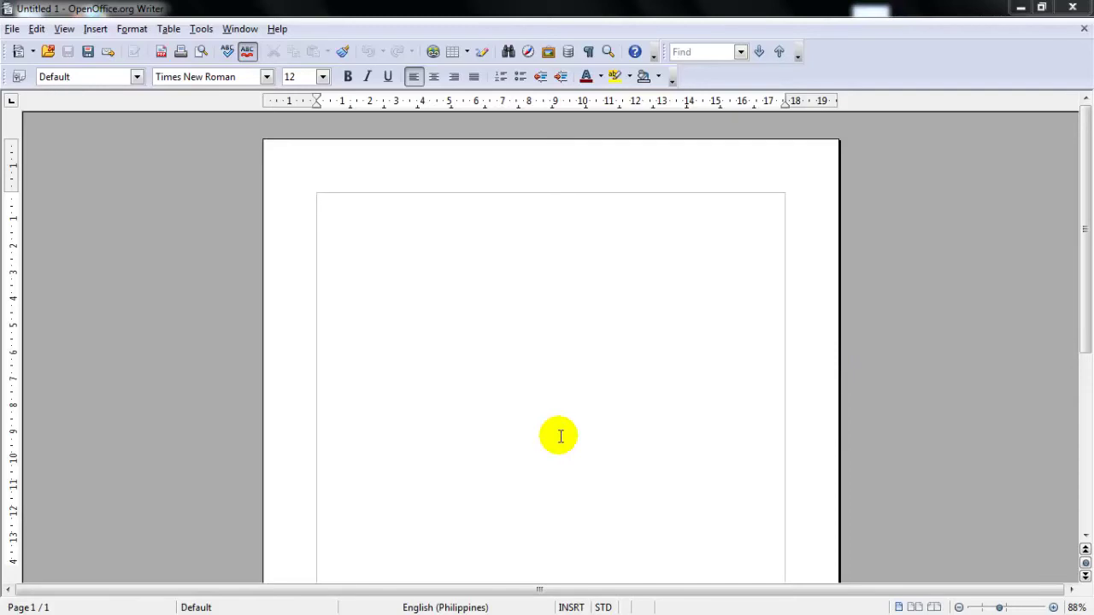
Step: Open the Templates and Documents browser through File > New
{"action": "left_click", "coordinate": [11, 29]}
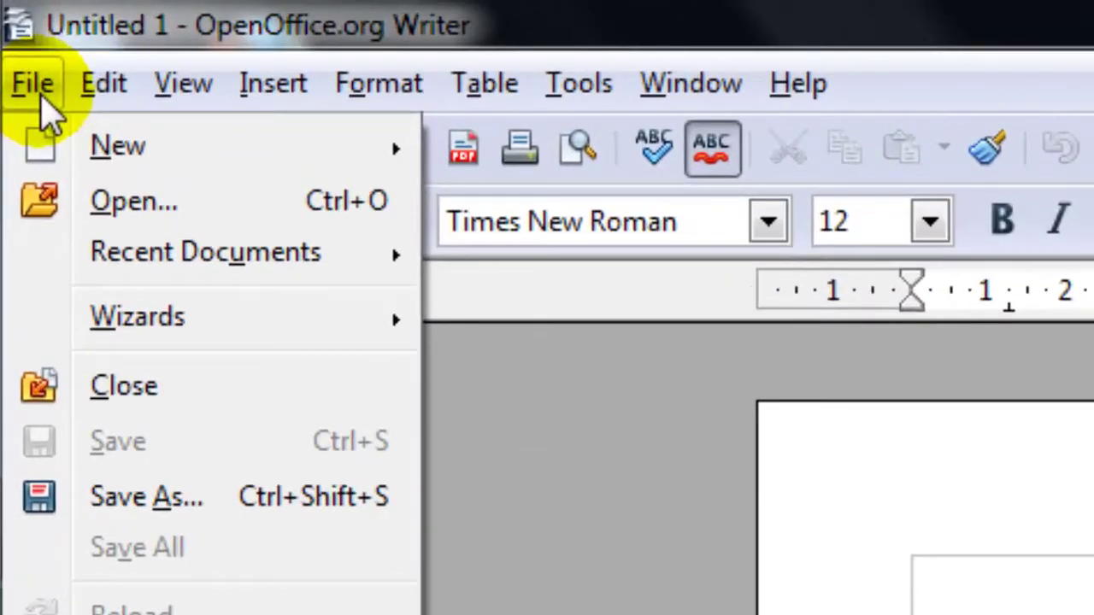
{"action": "left_click", "coordinate": [12, 29]}
{"action": "left_click", "coordinate": [104, 83]}
{"action": "mouse_move", "coordinate": [32, 83]}
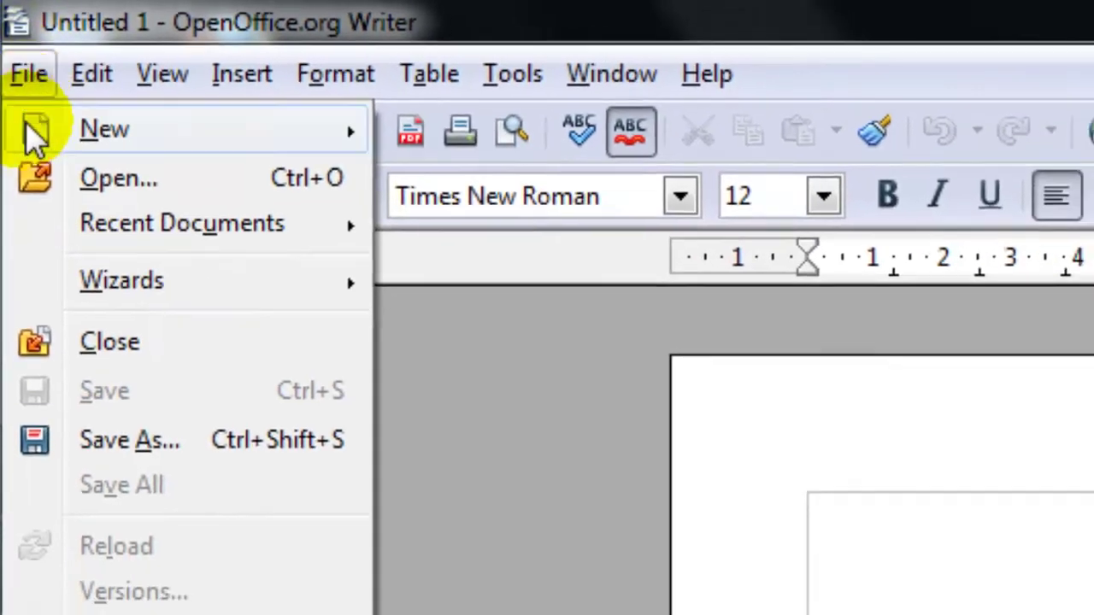
{"action": "mouse_move", "coordinate": [37, 161]}
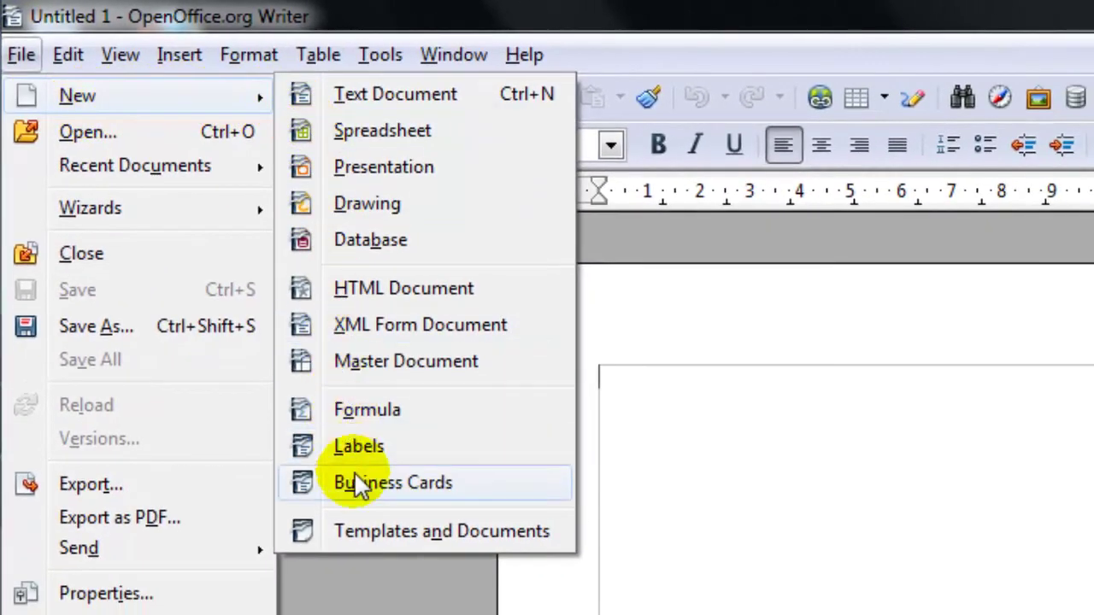
{"action": "left_click", "coordinate": [376, 510]}
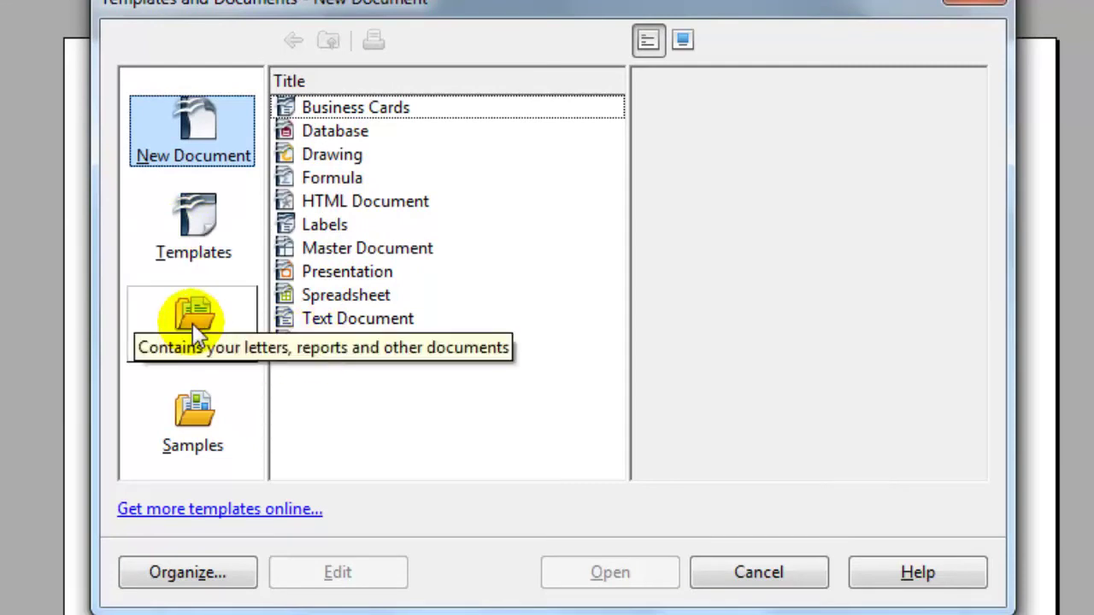
Step: Create a new document from the fundraiser template in My Templates
{"action": "left_click", "coordinate": [198, 222]}
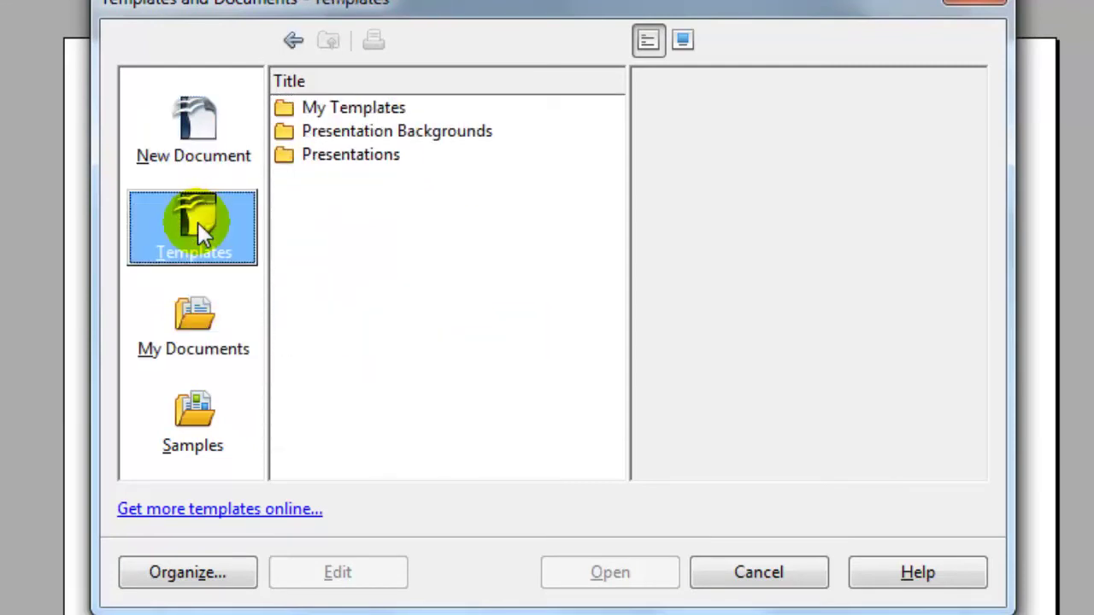
{"action": "left_click", "coordinate": [326, 109]}
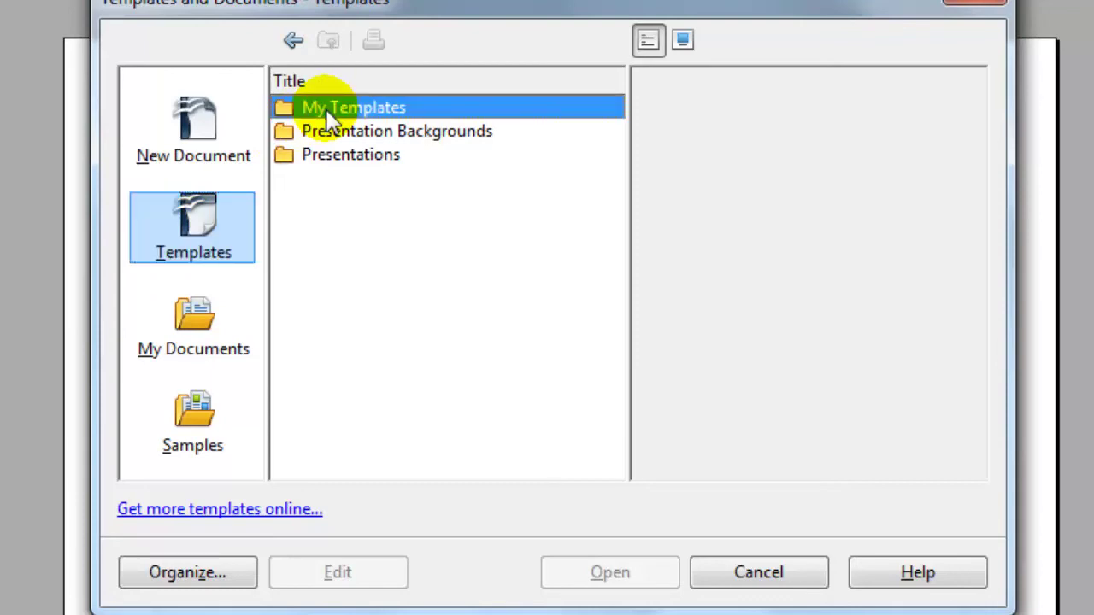
{"action": "double_click", "coordinate": [326, 108]}
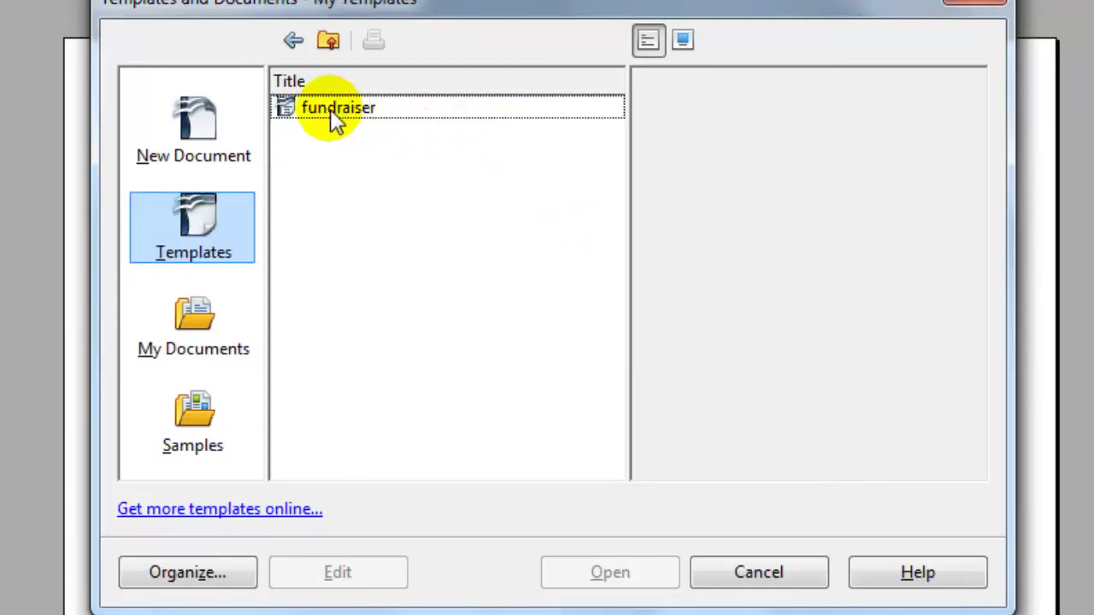
{"action": "left_click", "coordinate": [334, 114]}
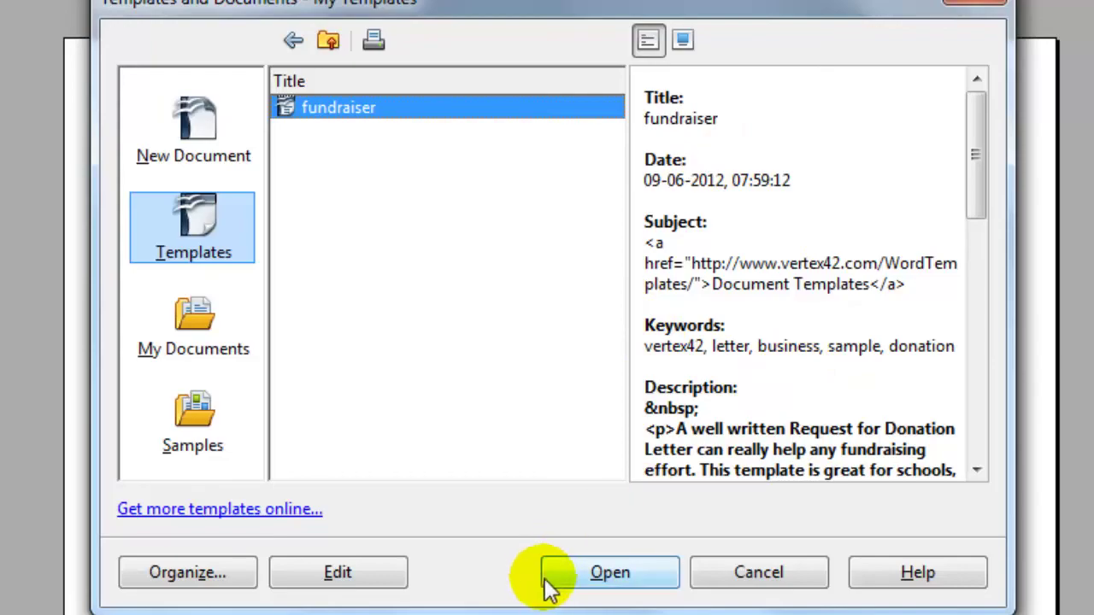
{"action": "left_click", "coordinate": [582, 576]}
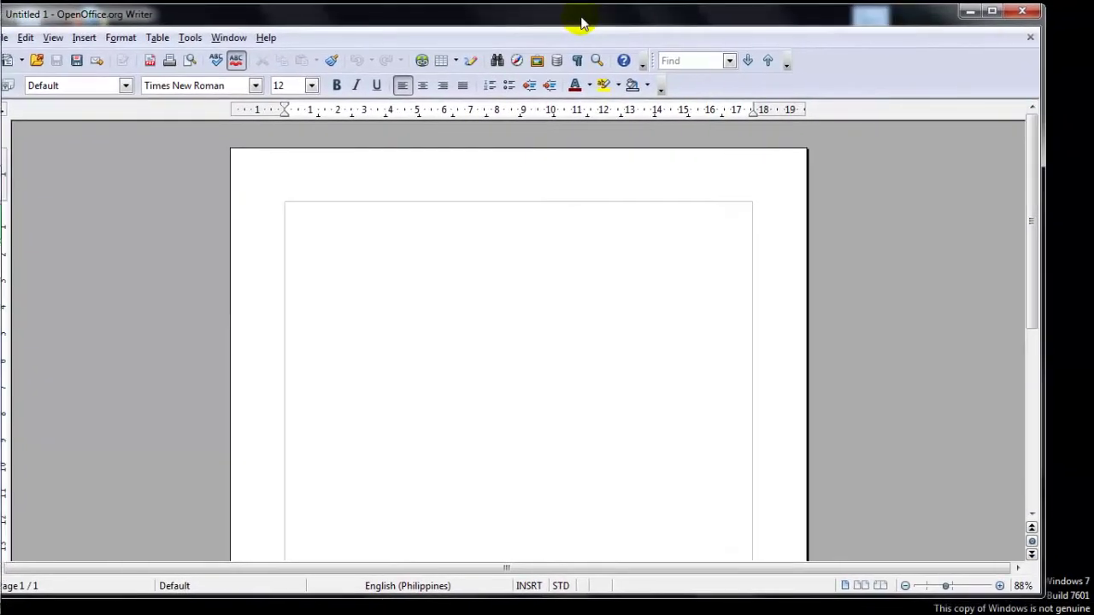
Step: Open the fundraiser template again via the Quickstarter's From Template option
{"action": "left_click_drag", "start_coordinate": [606, 24], "coordinate": [595, 25]}
{"action": "mouse_move", "coordinate": [2, 443]}
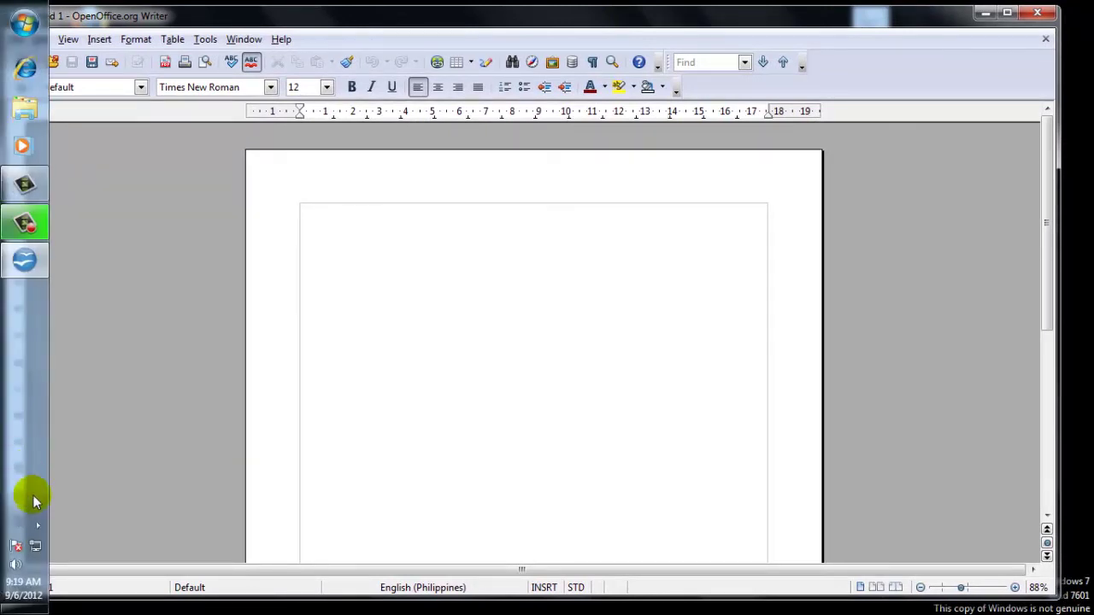
{"action": "left_click", "coordinate": [37, 531]}
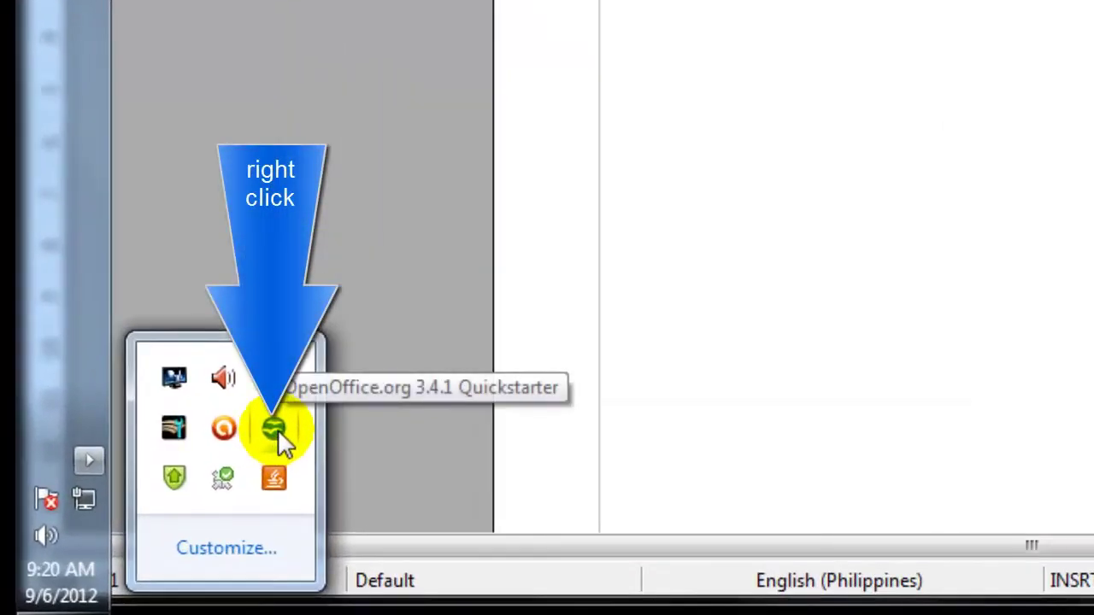
{"action": "right_click", "coordinate": [277, 427]}
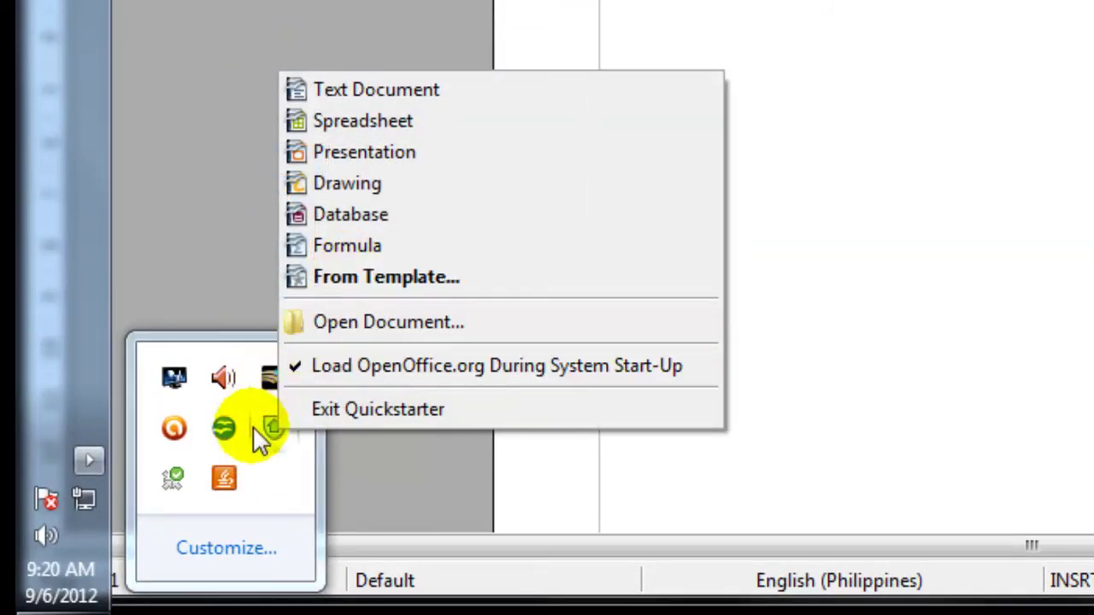
{"action": "double_click", "coordinate": [225, 429]}
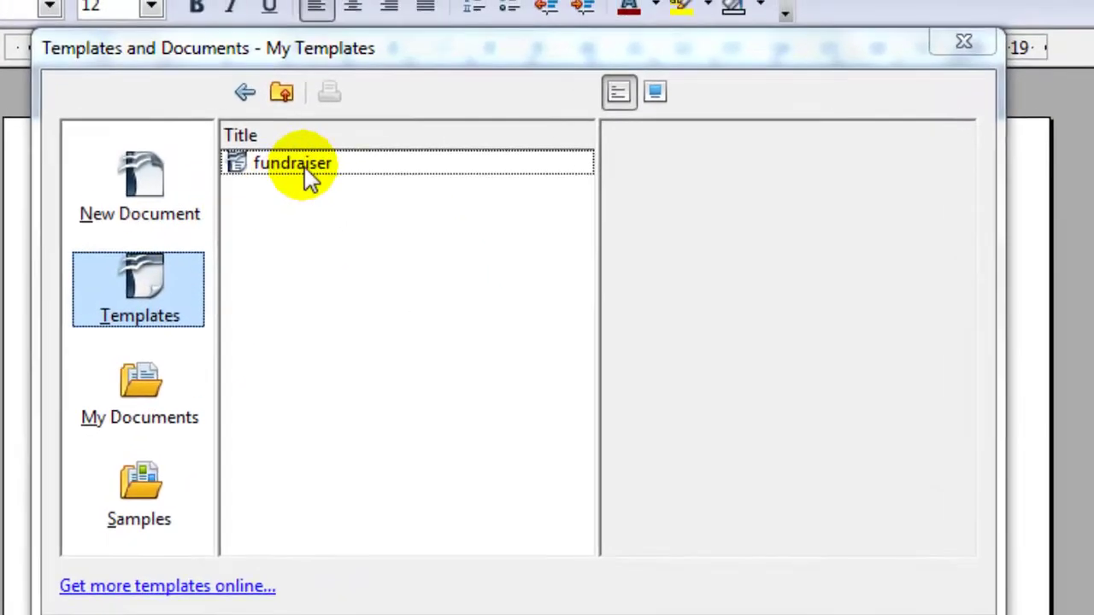
{"action": "left_click", "coordinate": [306, 170]}
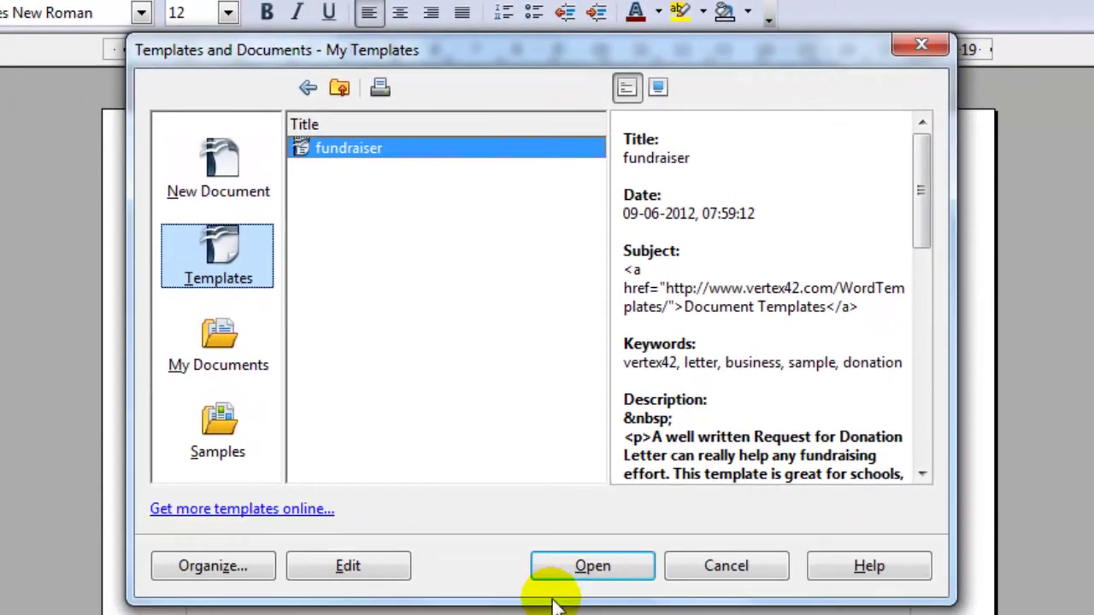
{"action": "left_click", "coordinate": [586, 567]}
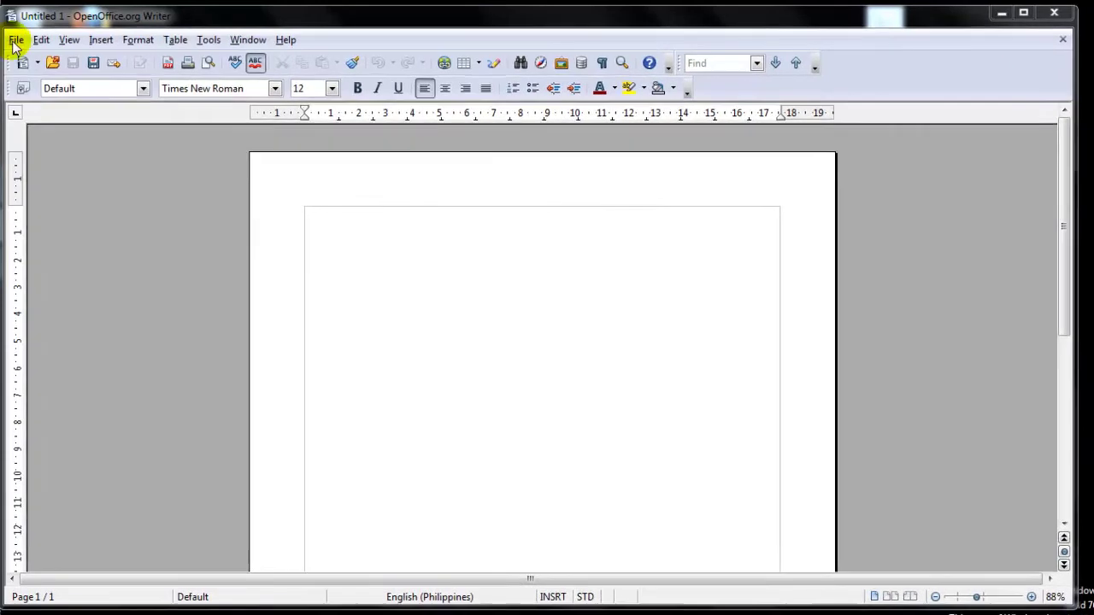
Step: Open File > New and dismiss it without creating a document
{"action": "left_click", "coordinate": [16, 41]}
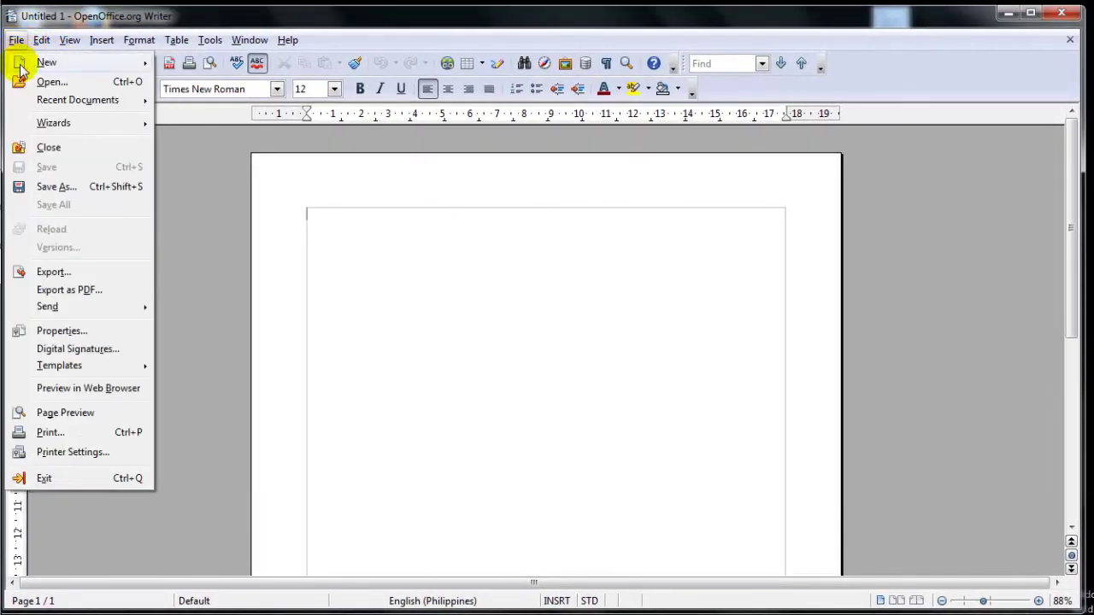
{"action": "mouse_move", "coordinate": [18, 63]}
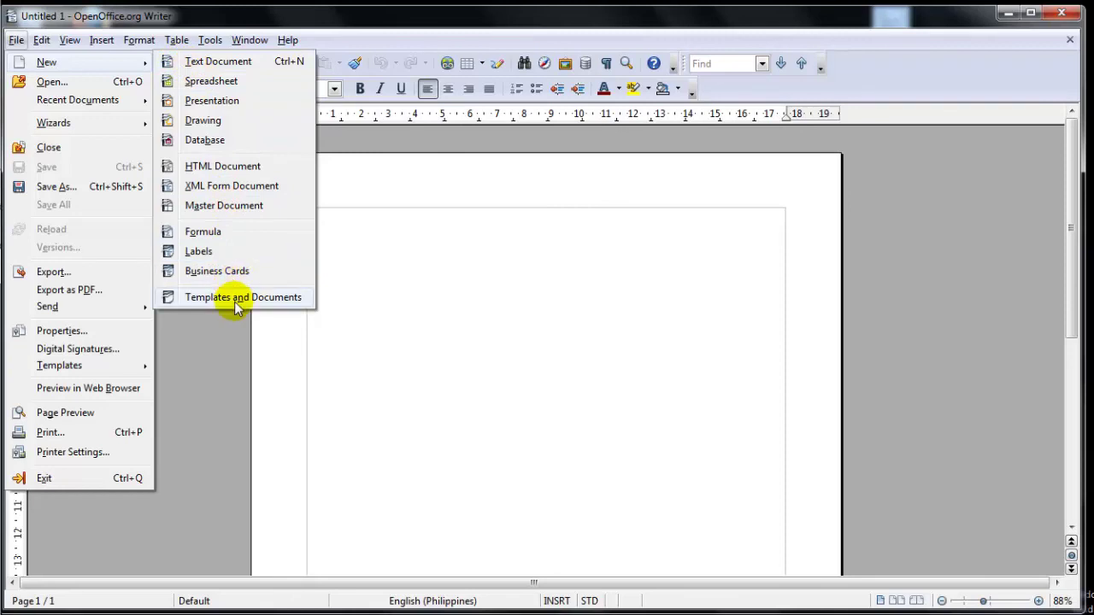
{"action": "left_click", "coordinate": [505, 320]}
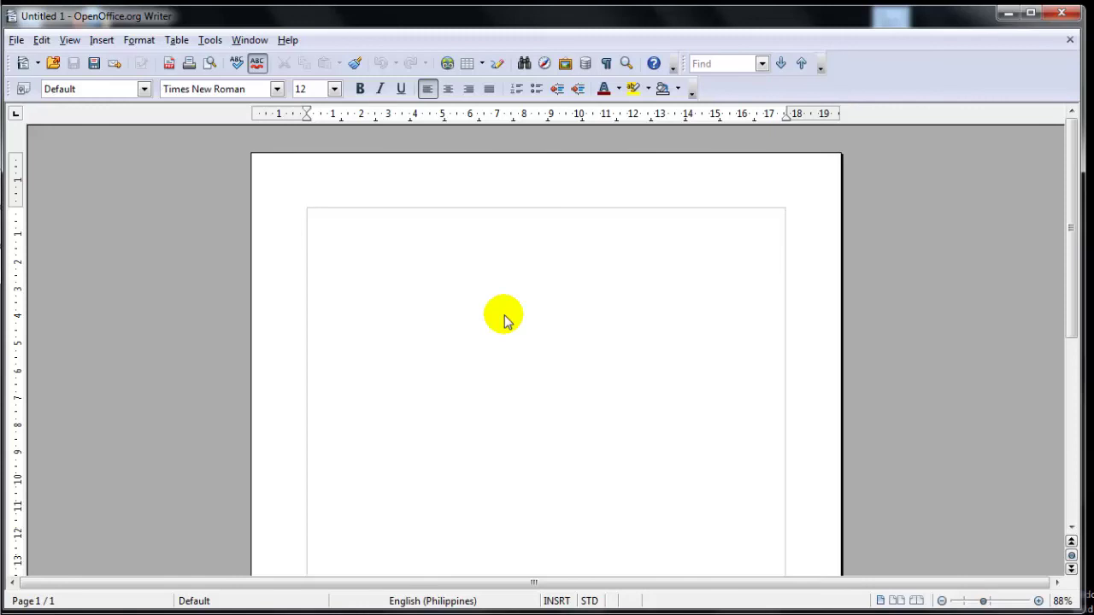
{"action": "type", "text": "www"}
{"action": "type", "text": "."}
{"action": "type", "text": "tuto"}
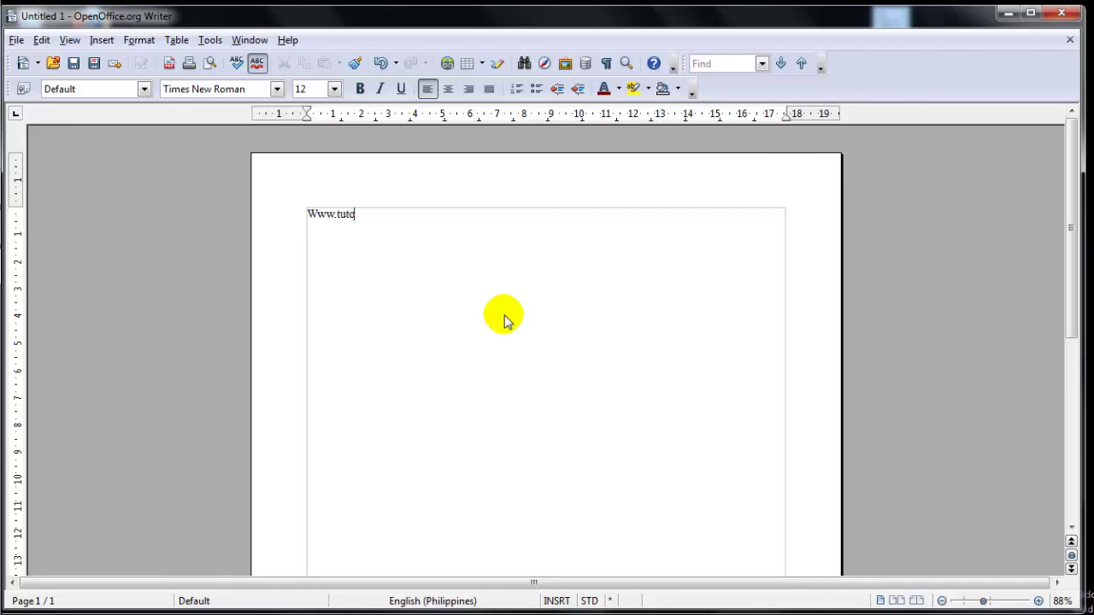
{"action": "type", "text": "rialsope"}
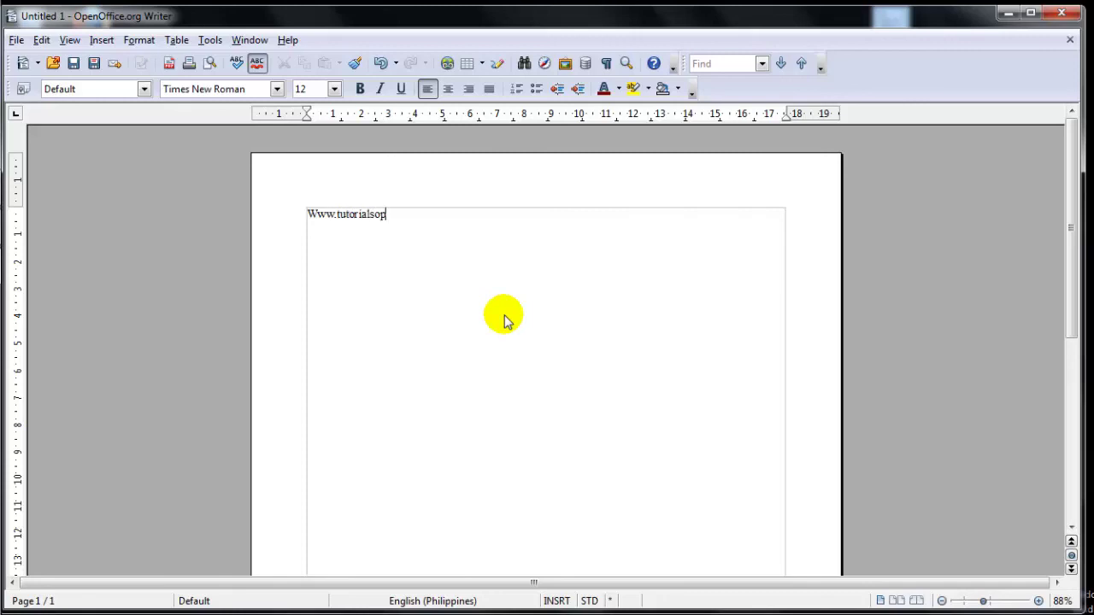